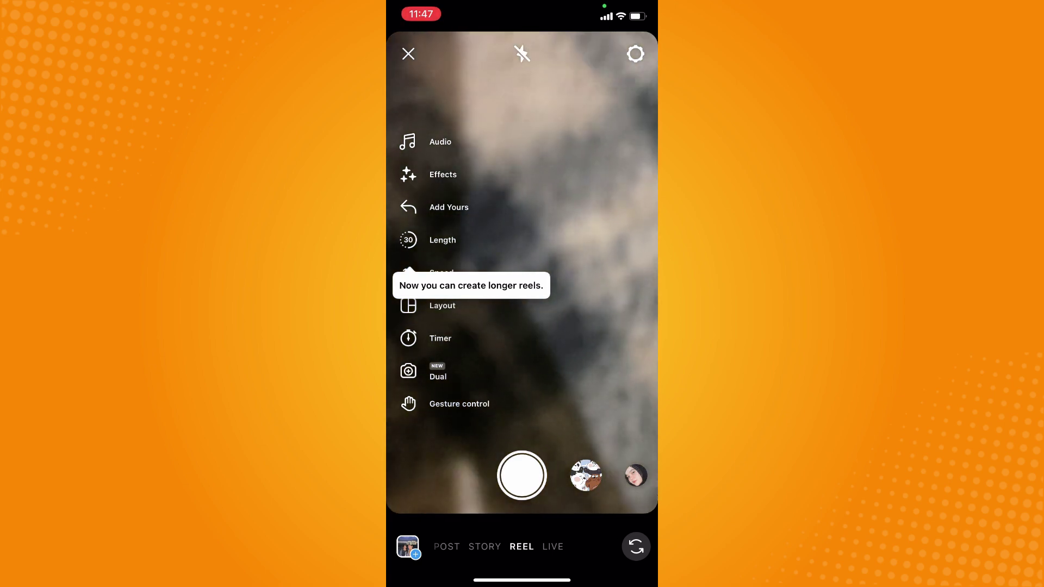
# Record a short reel clip and stop it to reach the reel editing screen.
pyautogui.click(523, 475)
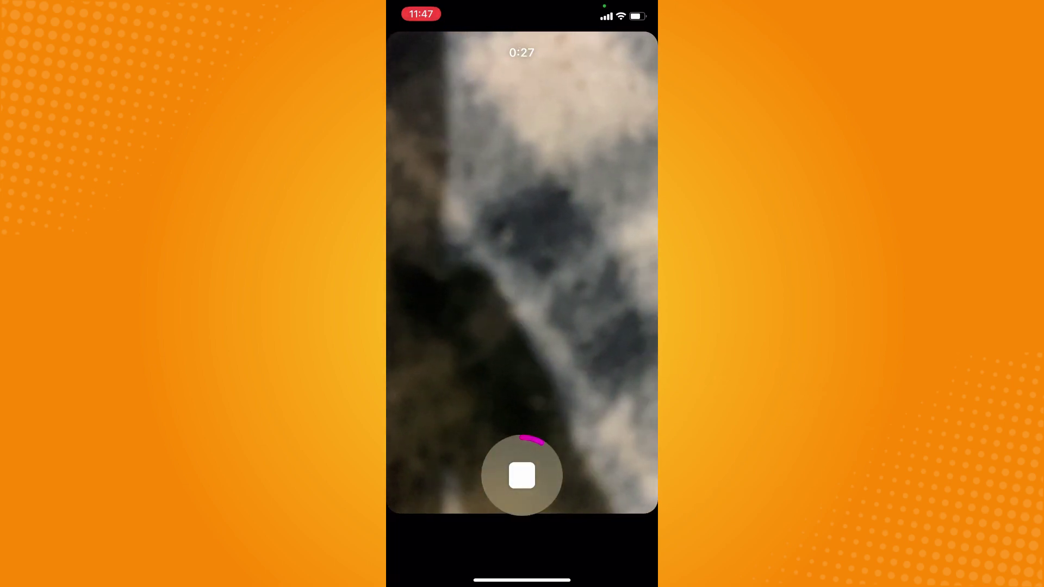
pyautogui.click(523, 476)
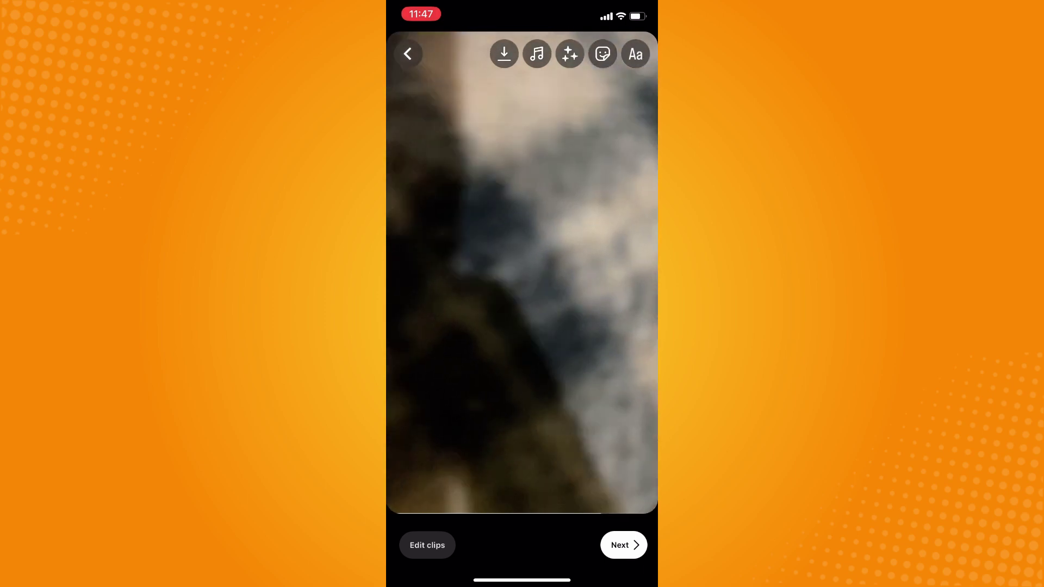
# Apply the Doodle Heart camera effect to the clip and bring up the sticker tray.
pyautogui.click(570, 54)
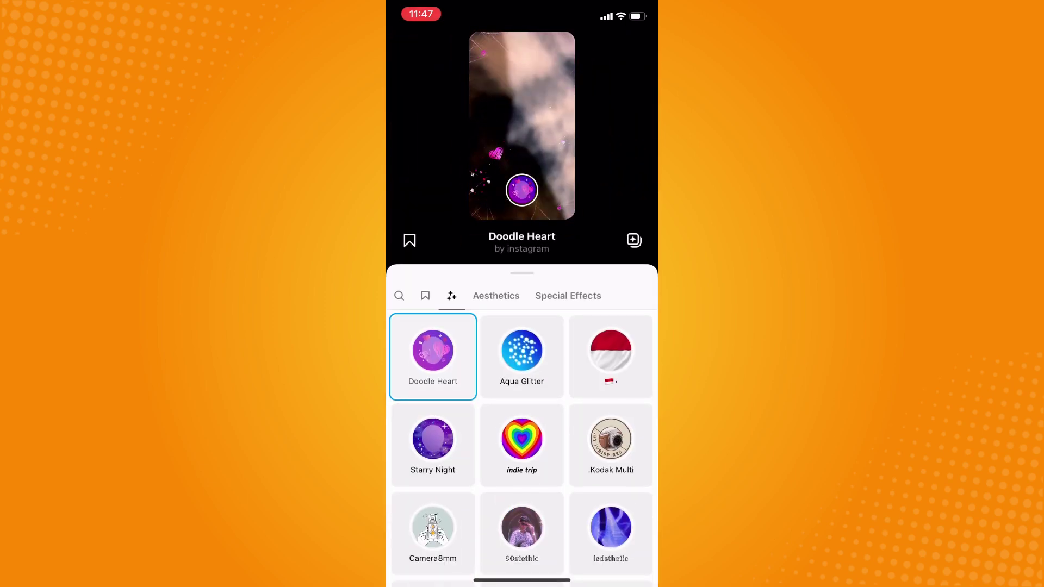
pyautogui.click(522, 122)
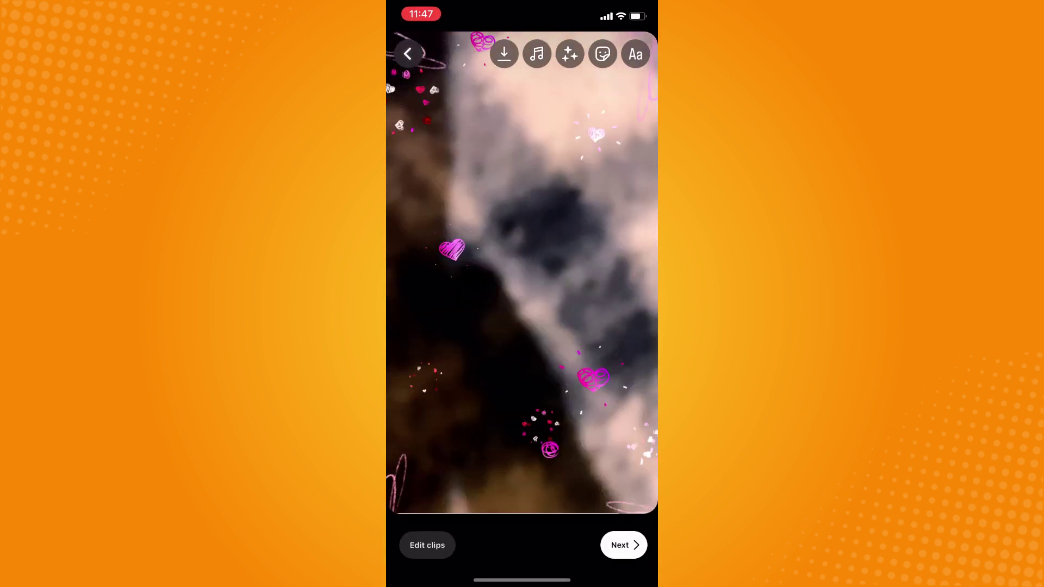
pyautogui.click(601, 49)
pyautogui.click(522, 47)
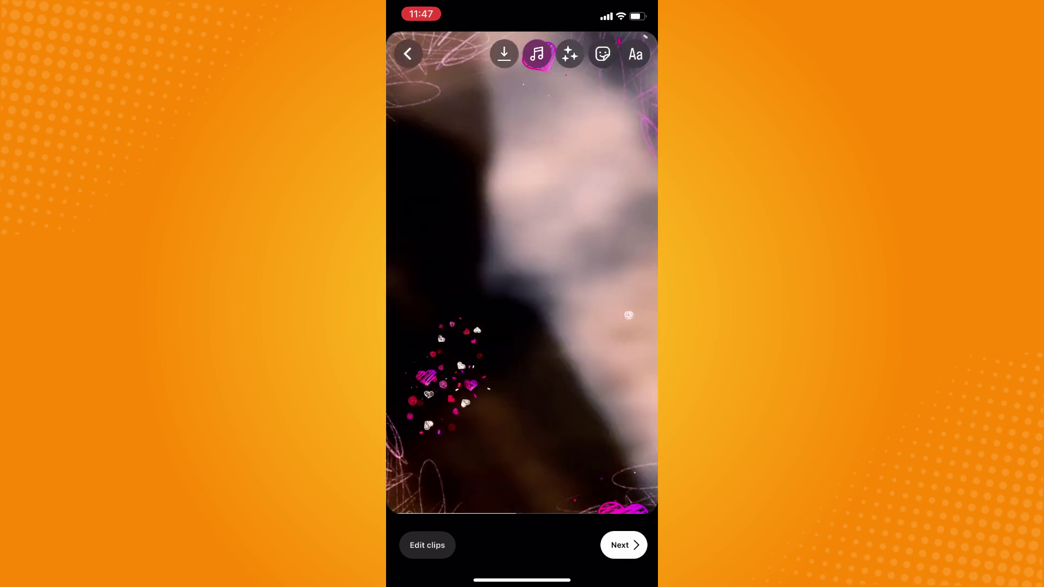
pyautogui.click(603, 54)
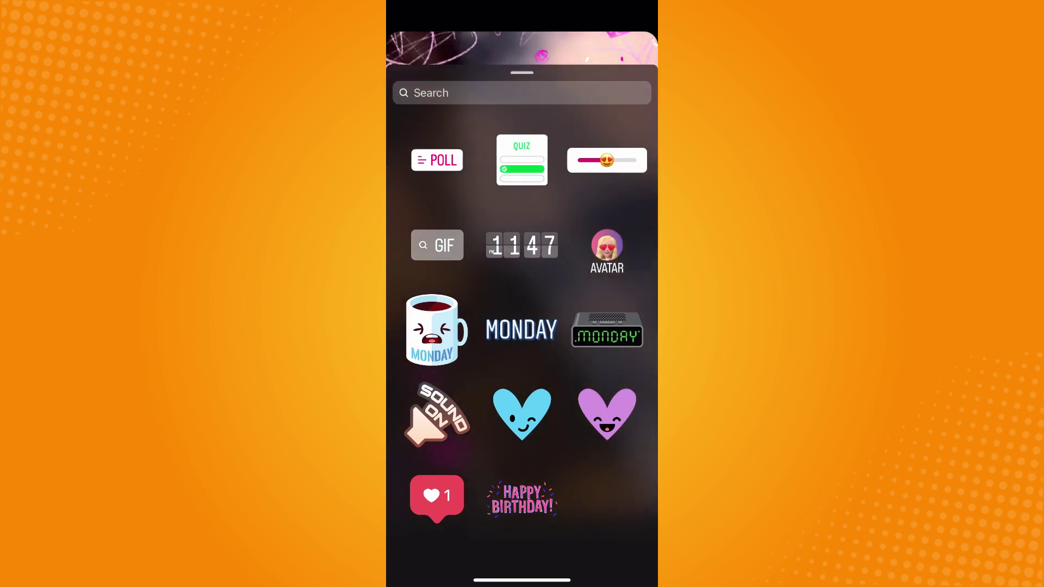
# Add the Monday mug, winking blue heart and Monday clock stickers, moving the clock lower right.
pyautogui.click(436, 329)
pyautogui.click(603, 54)
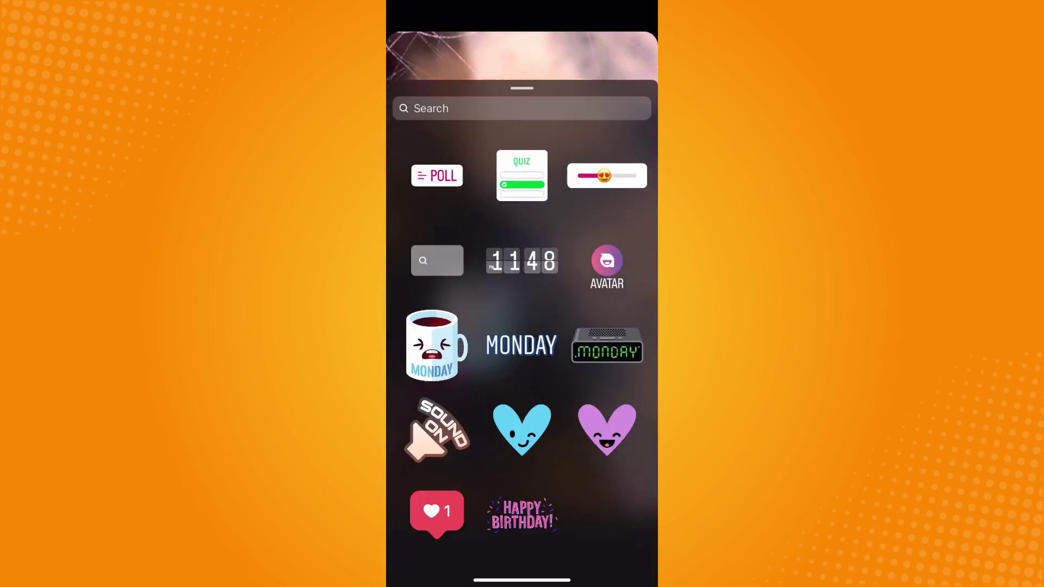
pyautogui.click(522, 420)
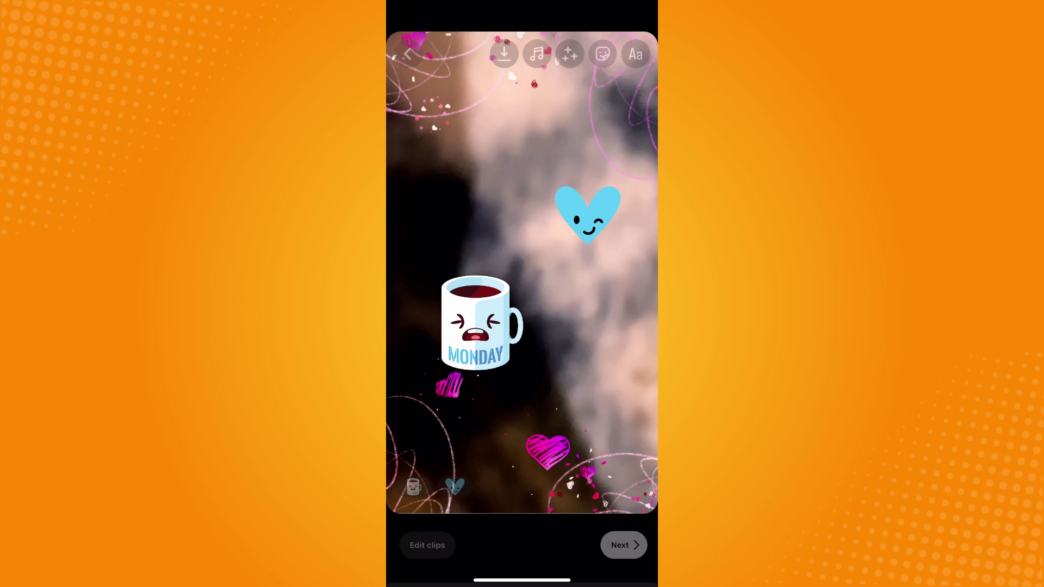
pyautogui.click(603, 54)
pyautogui.click(606, 331)
pyautogui.moveTo(522, 278); pyautogui.dragTo(578, 378)
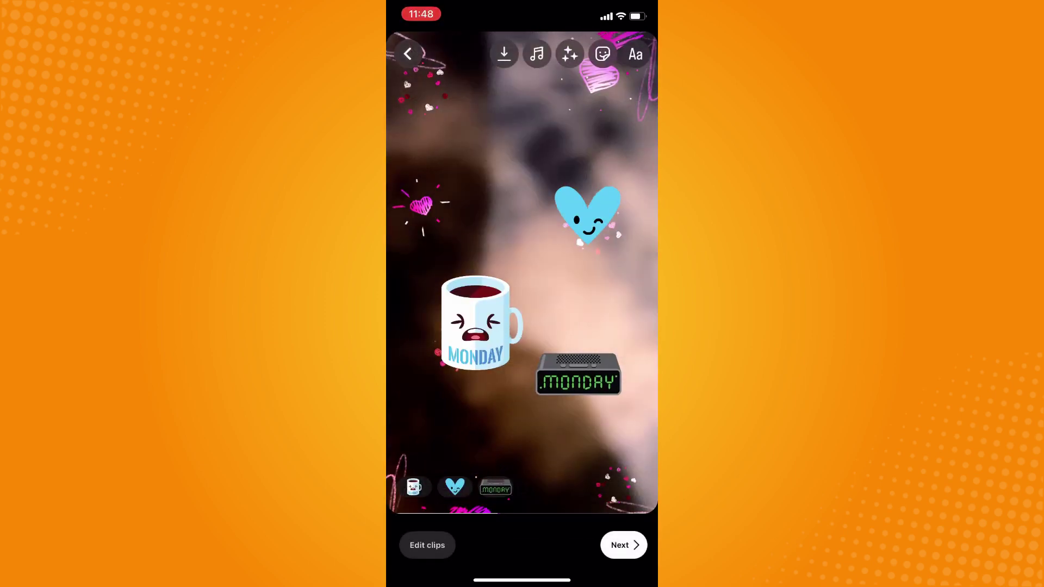
# Start a GIF sticker search, cancel it, and dismiss the sticker tray.
pyautogui.click(602, 53)
pyautogui.click(437, 245)
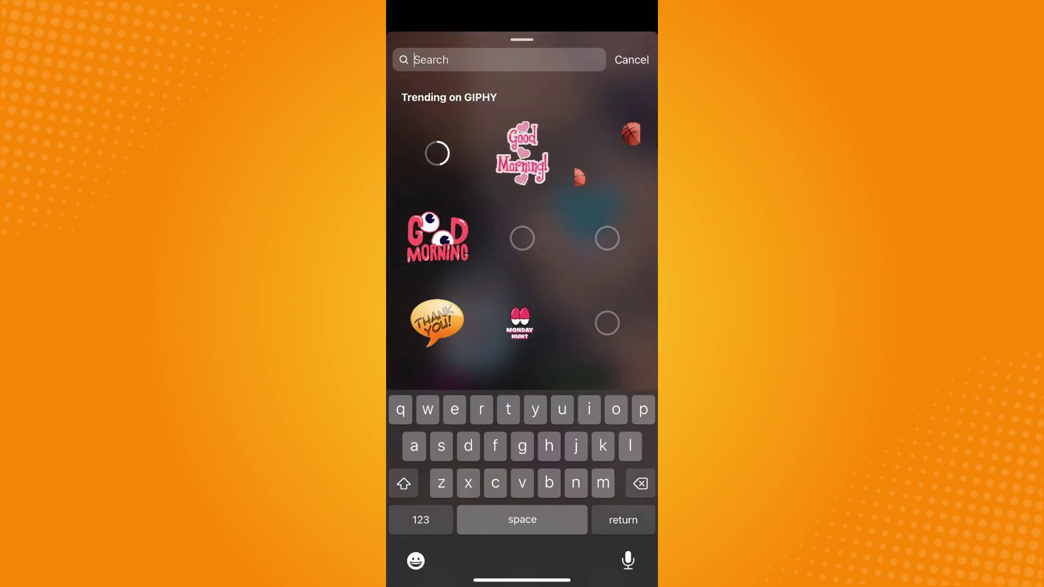
pyautogui.click(631, 60)
pyautogui.moveTo(522, 73); pyautogui.dragTo(522, 408)
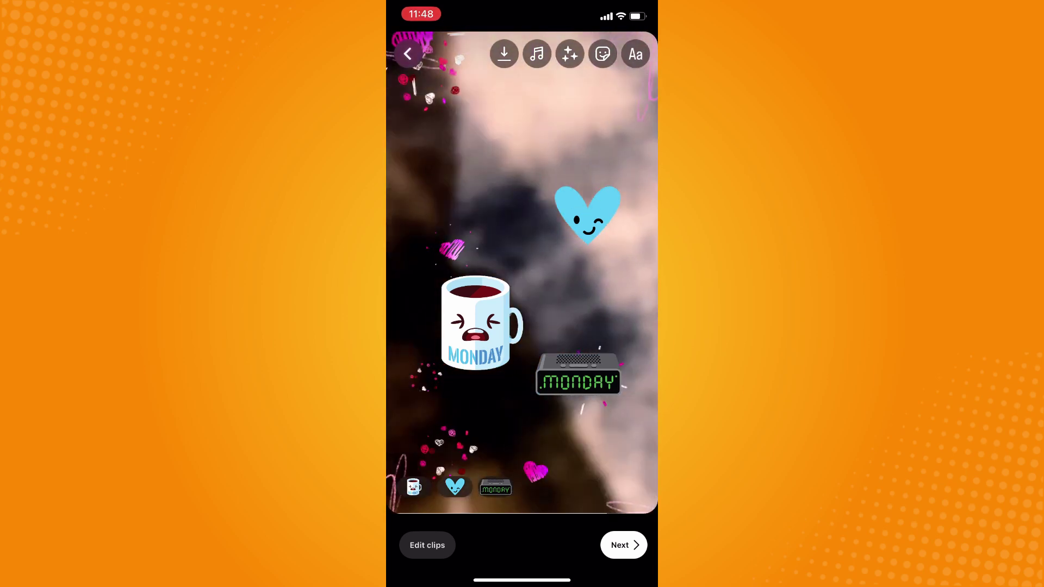
# Return to the Home Screen, close the Social Networking folder, and open Control Center.
pyautogui.moveTo(522, 581); pyautogui.dragTo(521, 367)
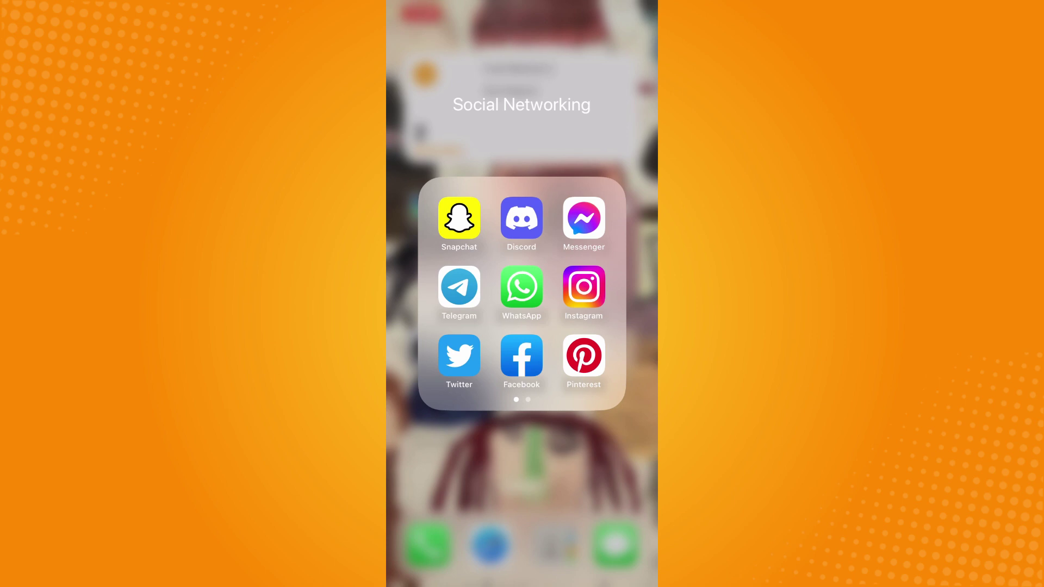
pyautogui.click(523, 473)
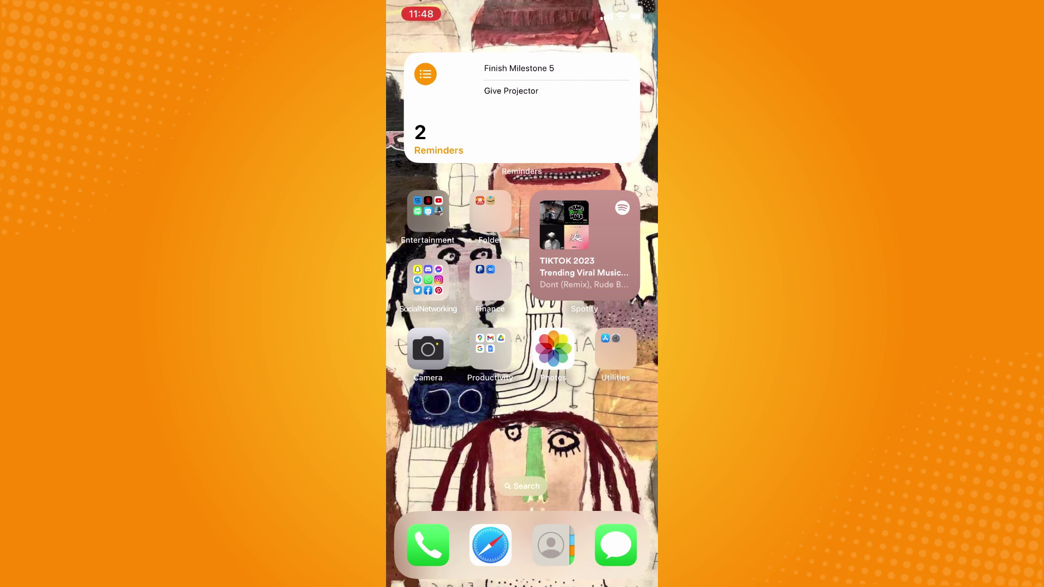
pyautogui.moveTo(636, 4); pyautogui.dragTo(636, 245)
pyautogui.click(440, 181)
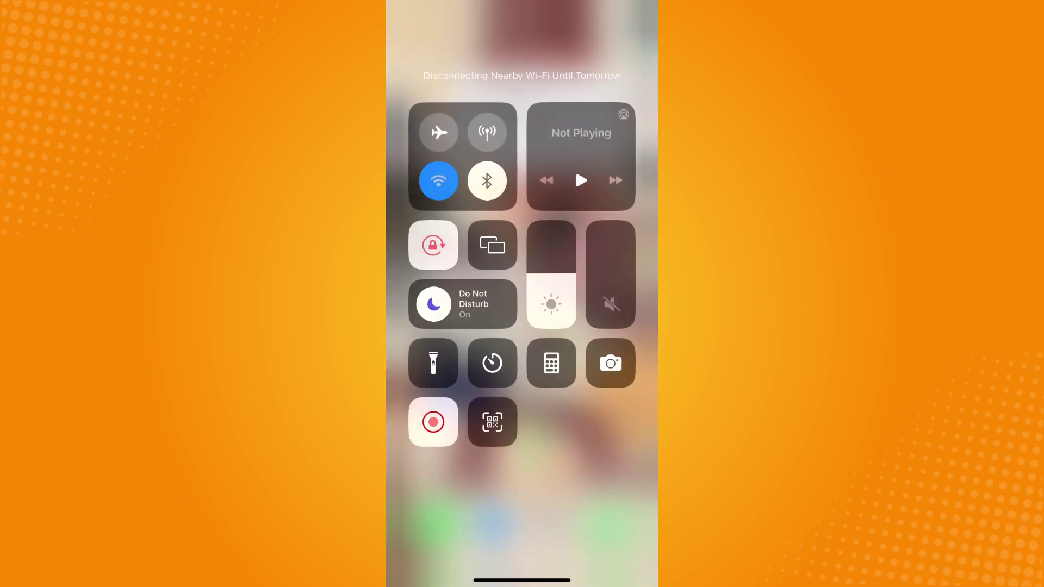